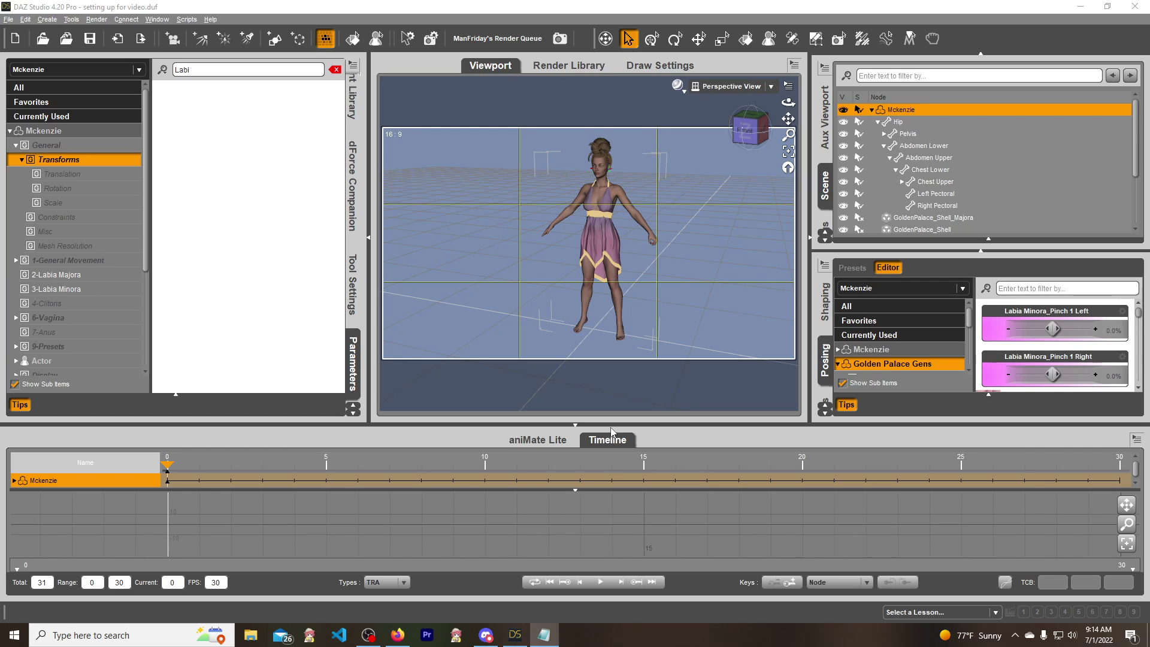
Review the morph selection in the Daz to Unreal export settings and close without changes
left_click(243, 8)
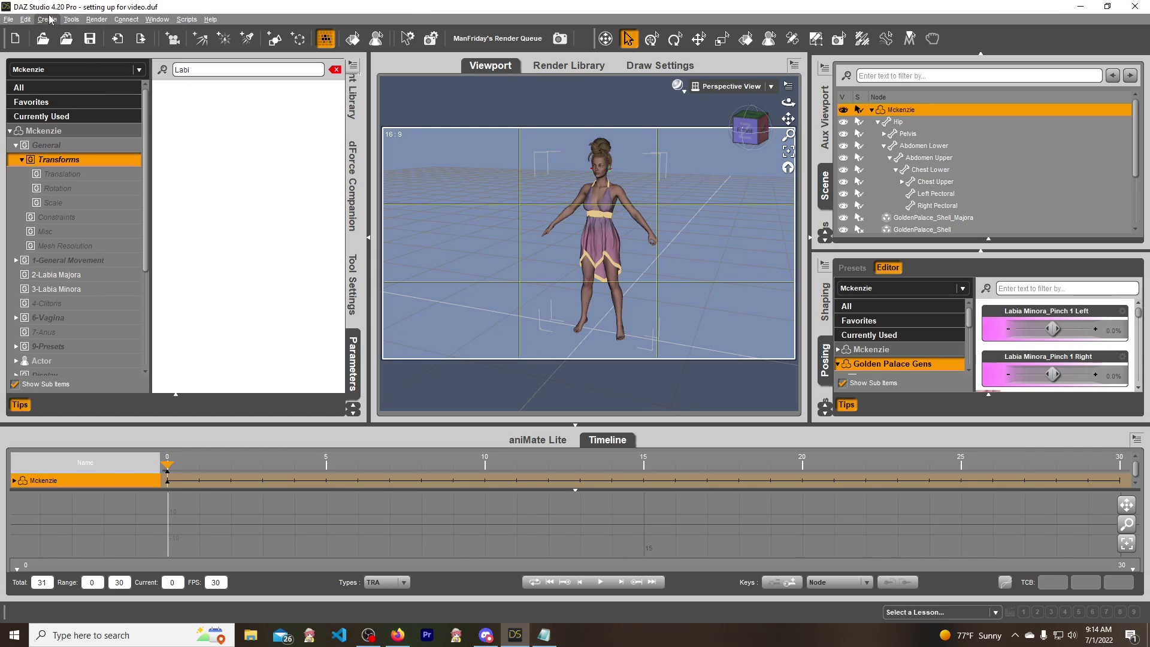
left_click(9, 19)
mouse_move(77, 190)
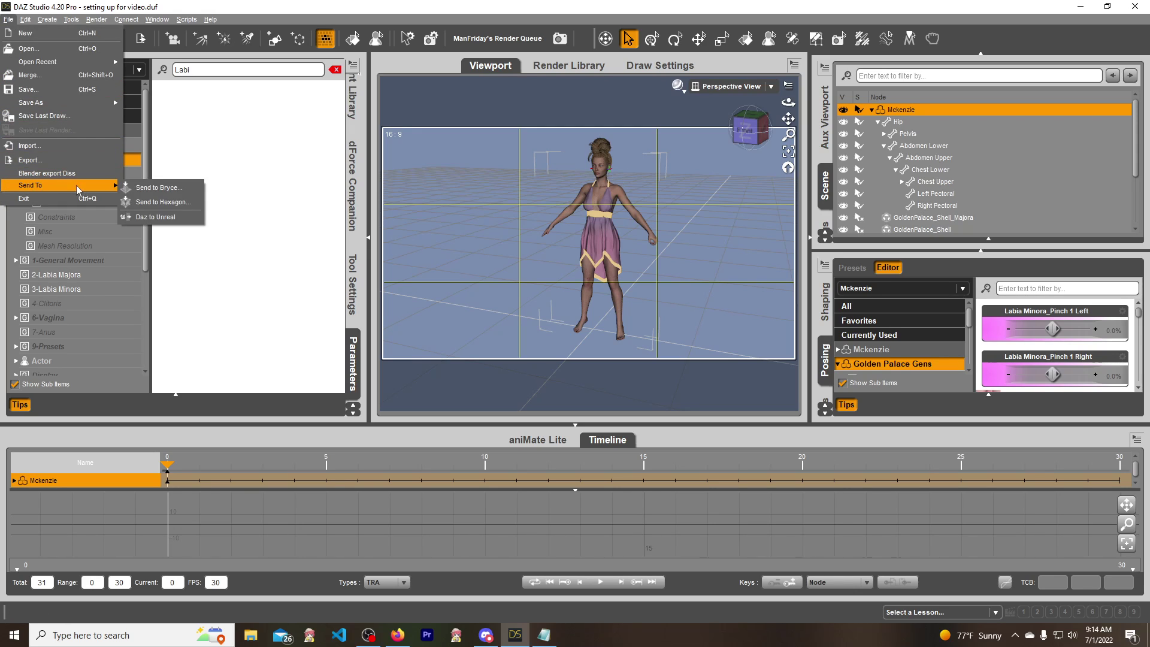
left_click(162, 218)
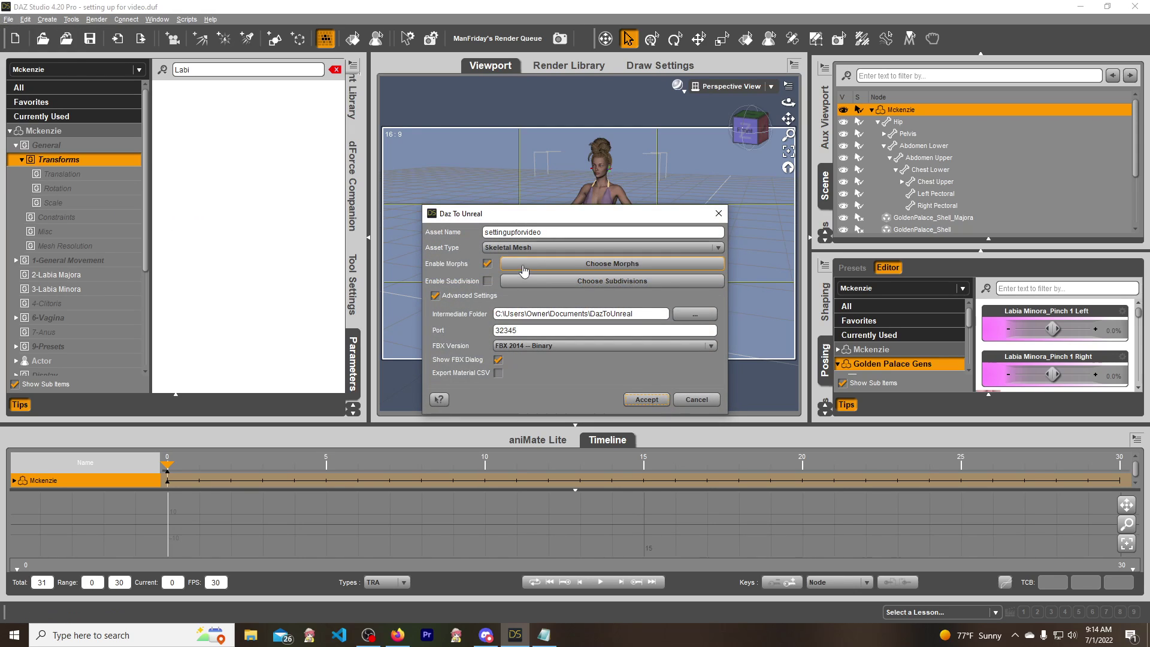
left_click(602, 264)
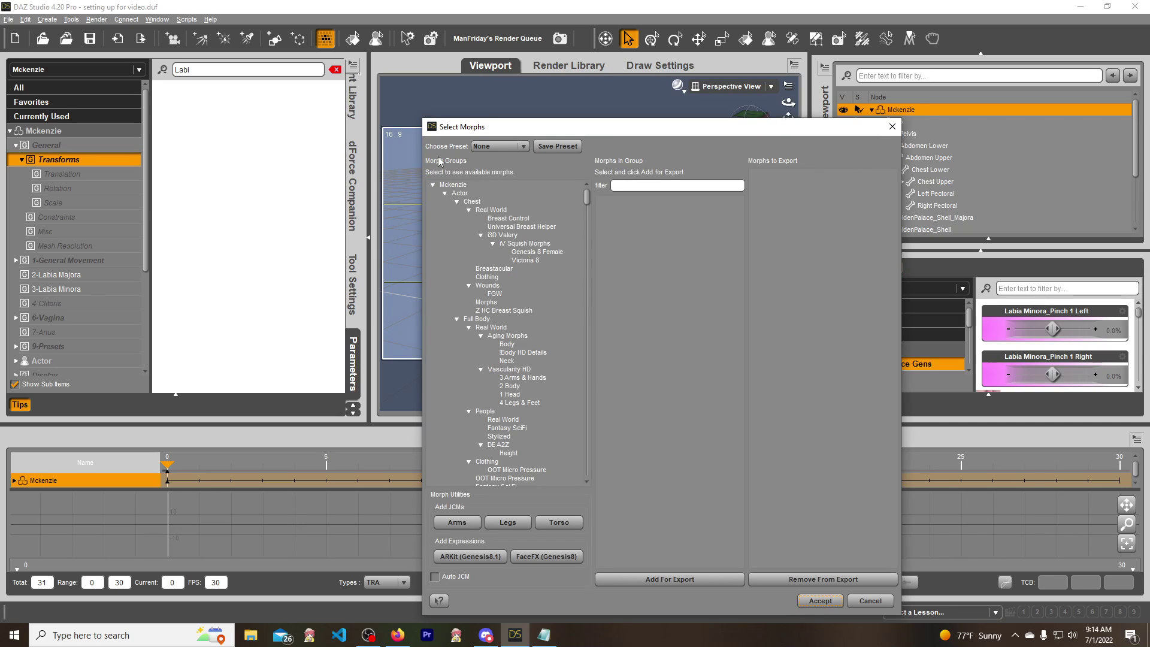
left_click(892, 127)
left_click(697, 400)
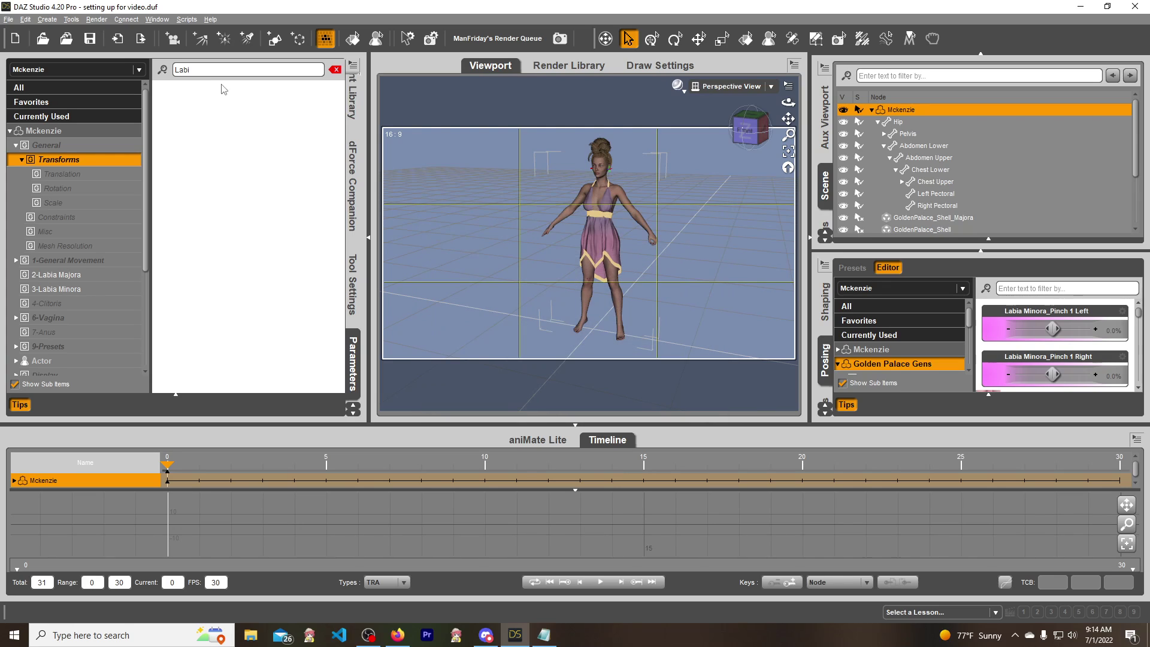
Clear 'Labi' from the parameter search, collapse Mckenzie and select Golden Palace Gens
key("BackSpace")
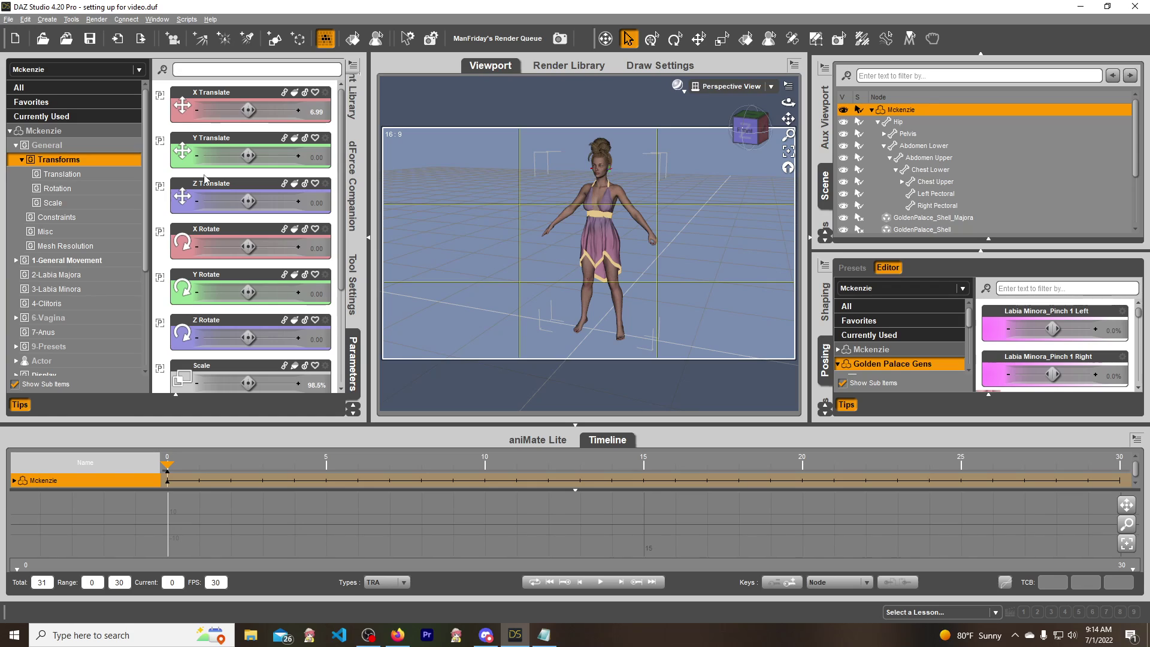
left_click(47, 132)
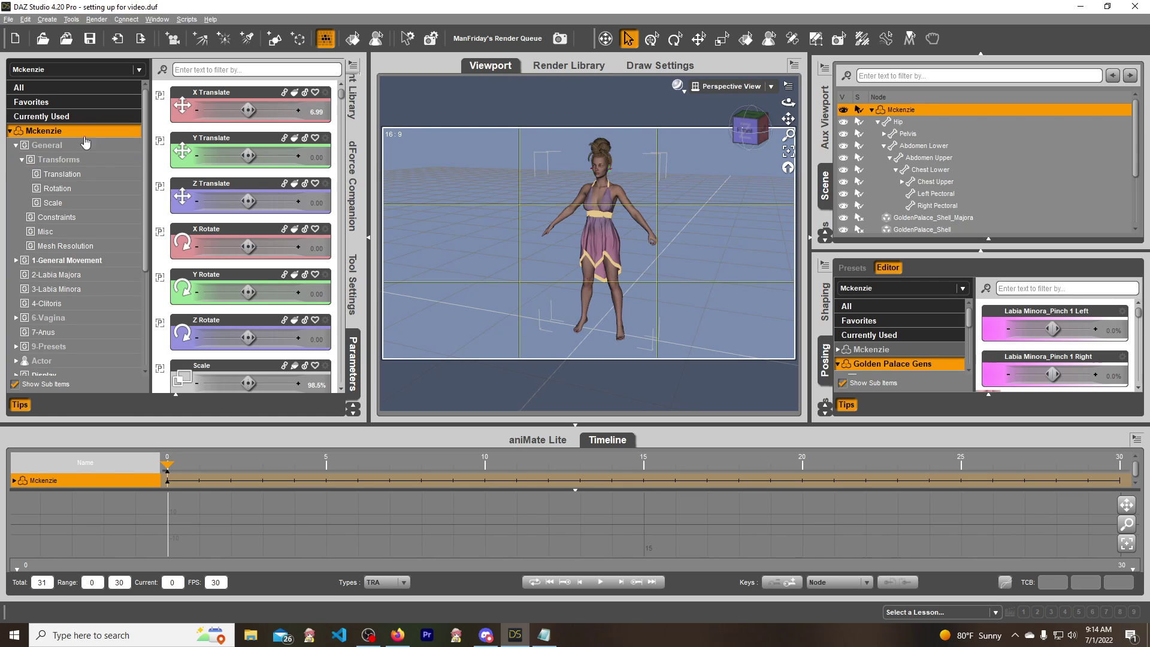
left_click(10, 131)
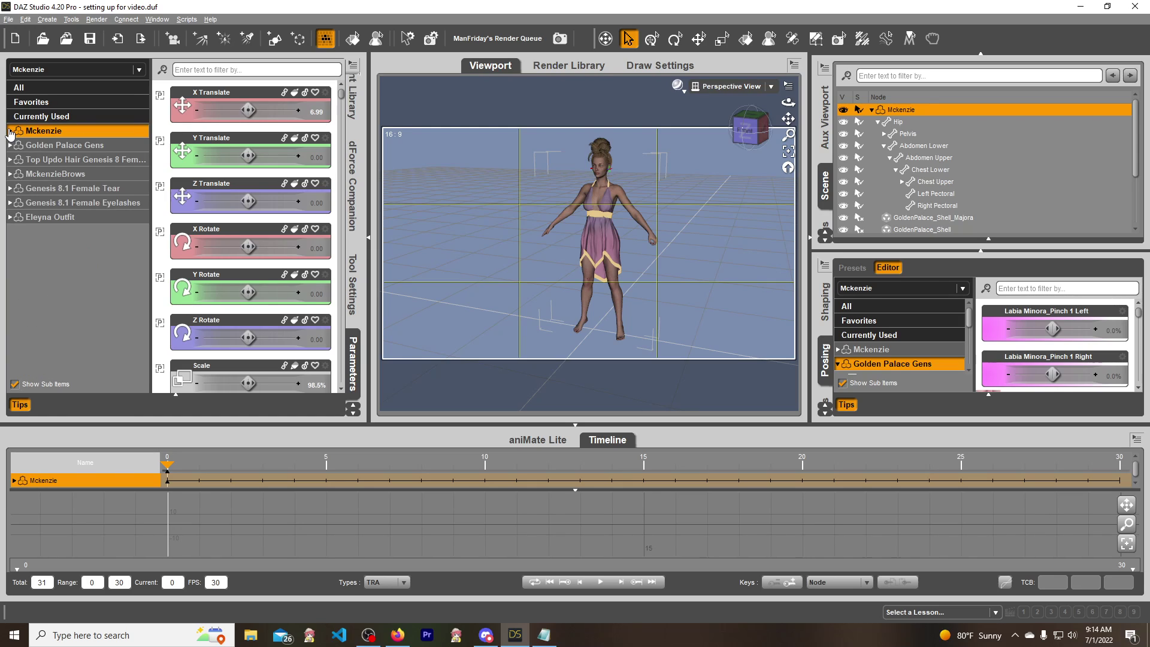
left_click(59, 147)
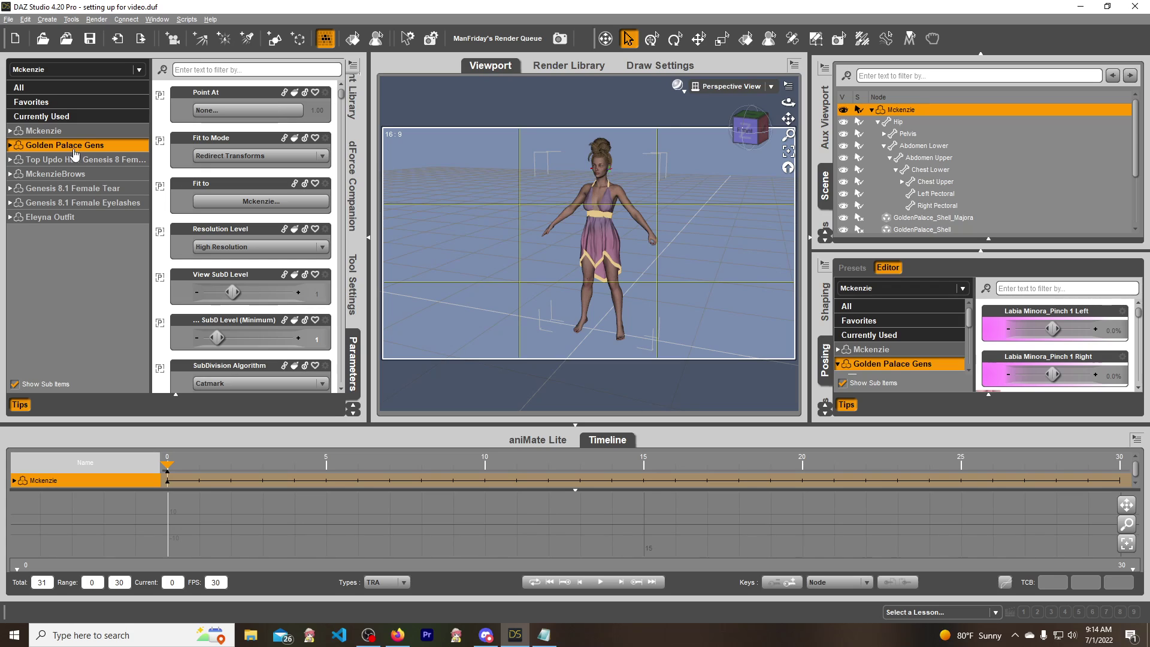
left_click(60, 131)
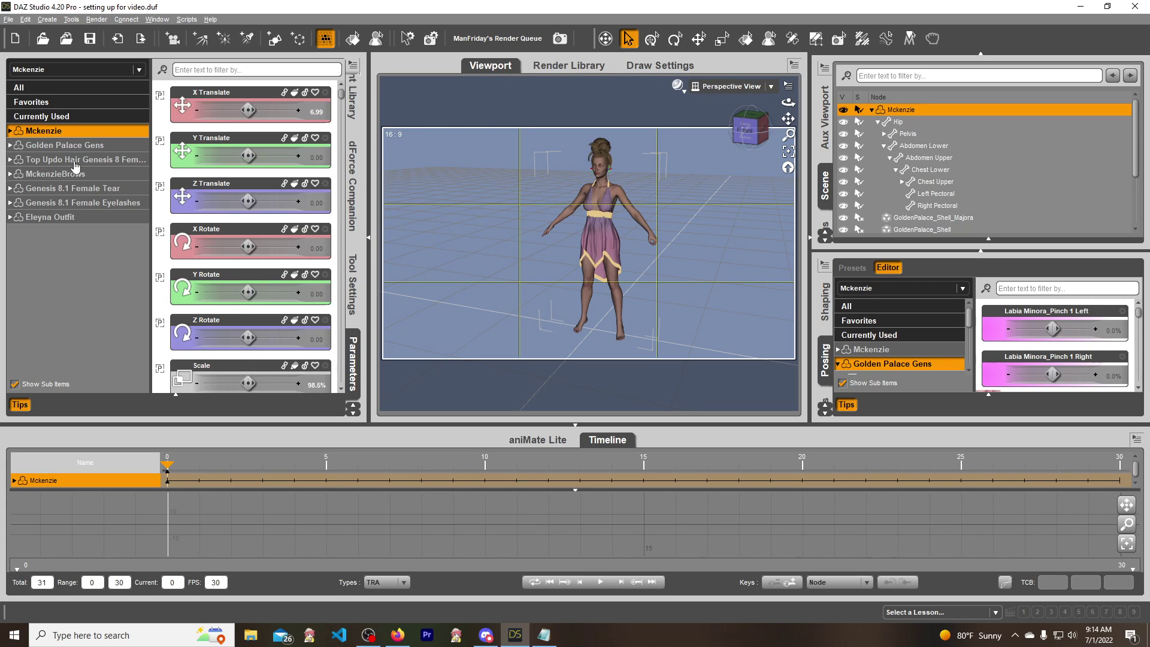
left_click(73, 150)
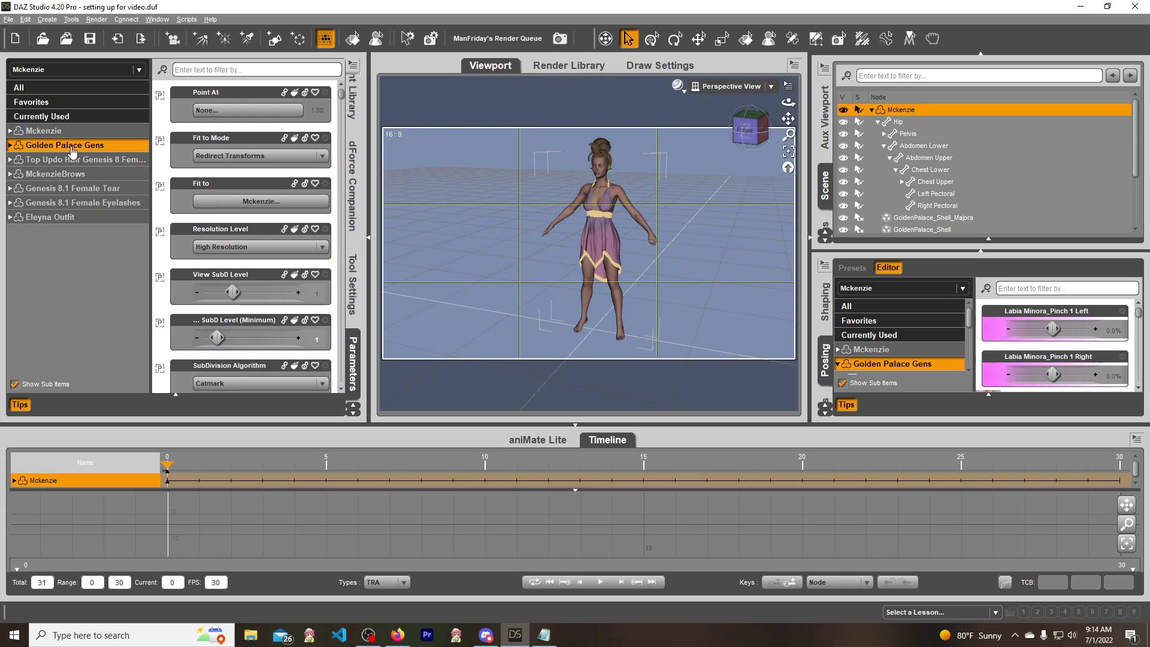
left_click(1123, 311)
left_click(1105, 316)
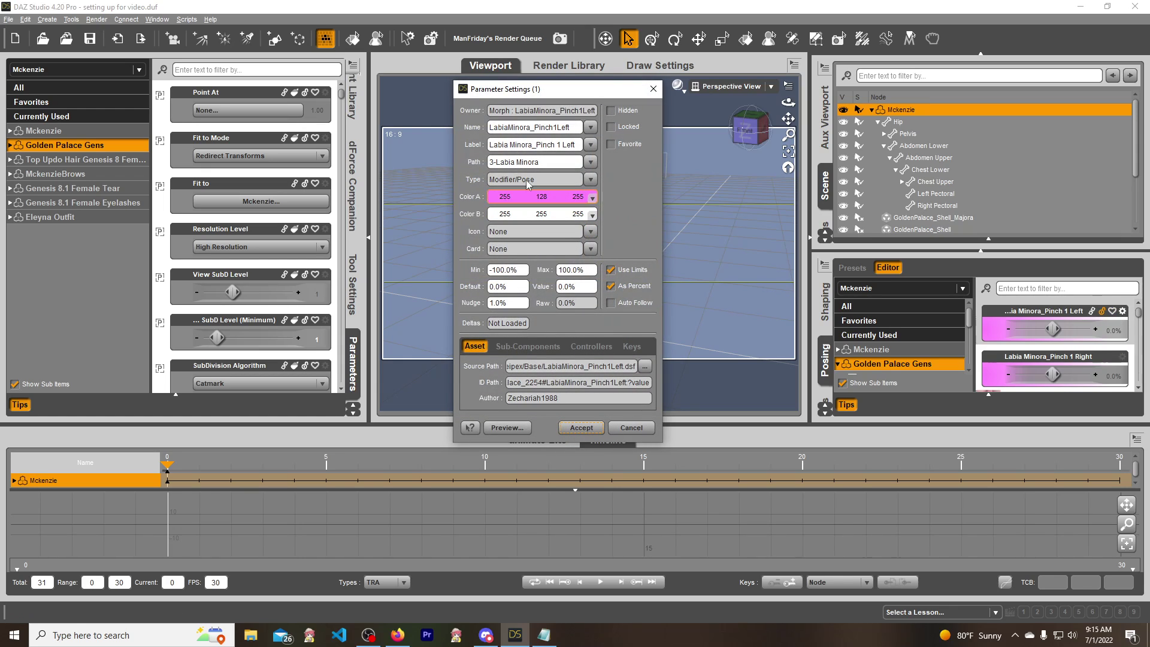
double_click(568, 130)
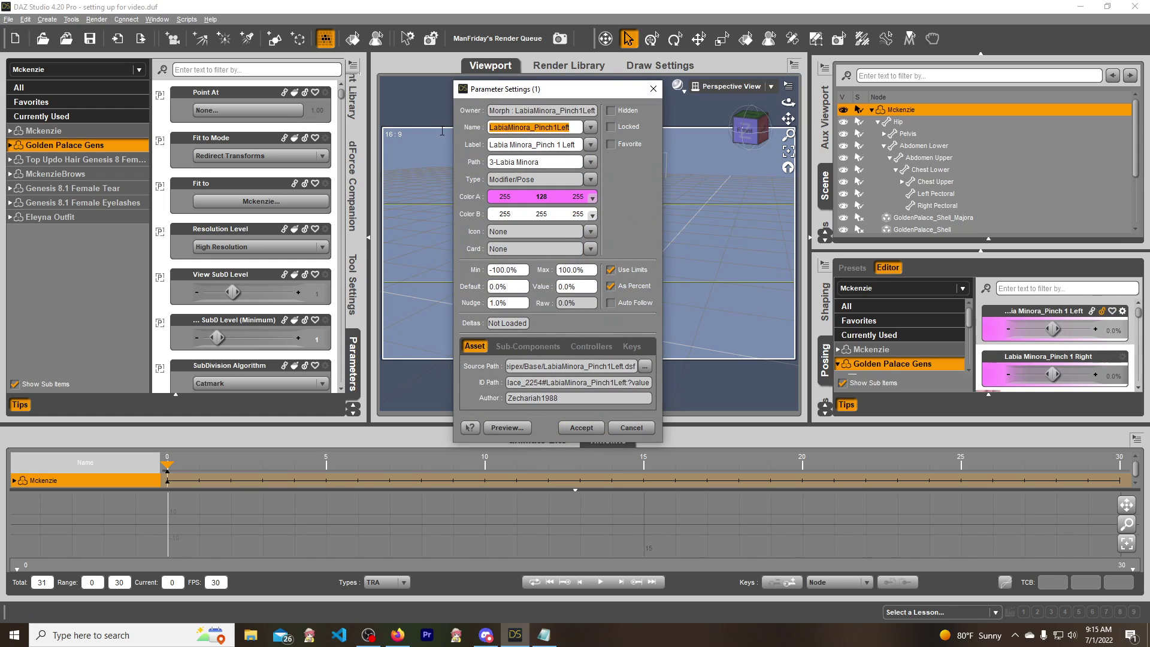
left_click_drag(575, 147, 451, 160)
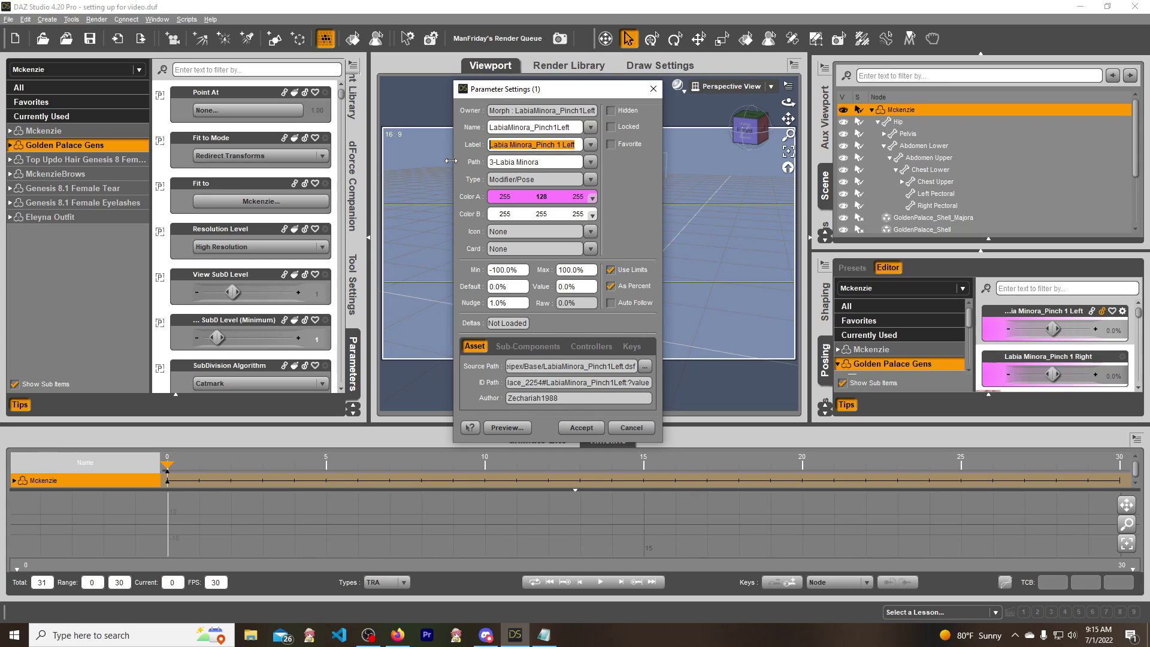
triple_click(547, 166)
key("ctrl+c")
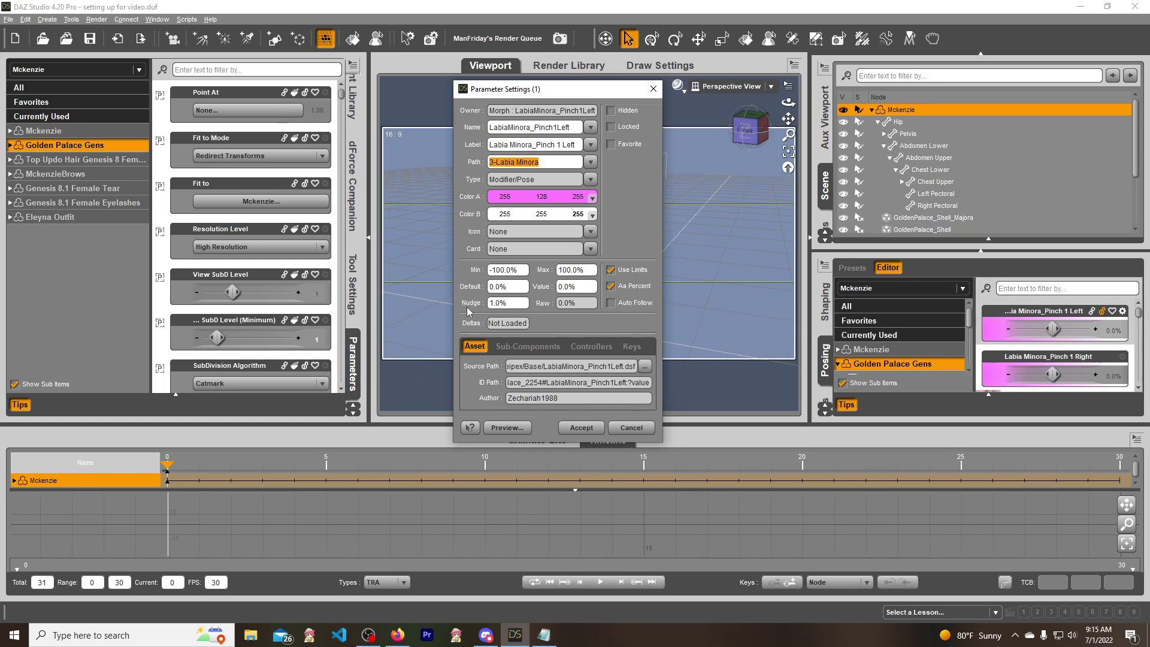
left_click(518, 270)
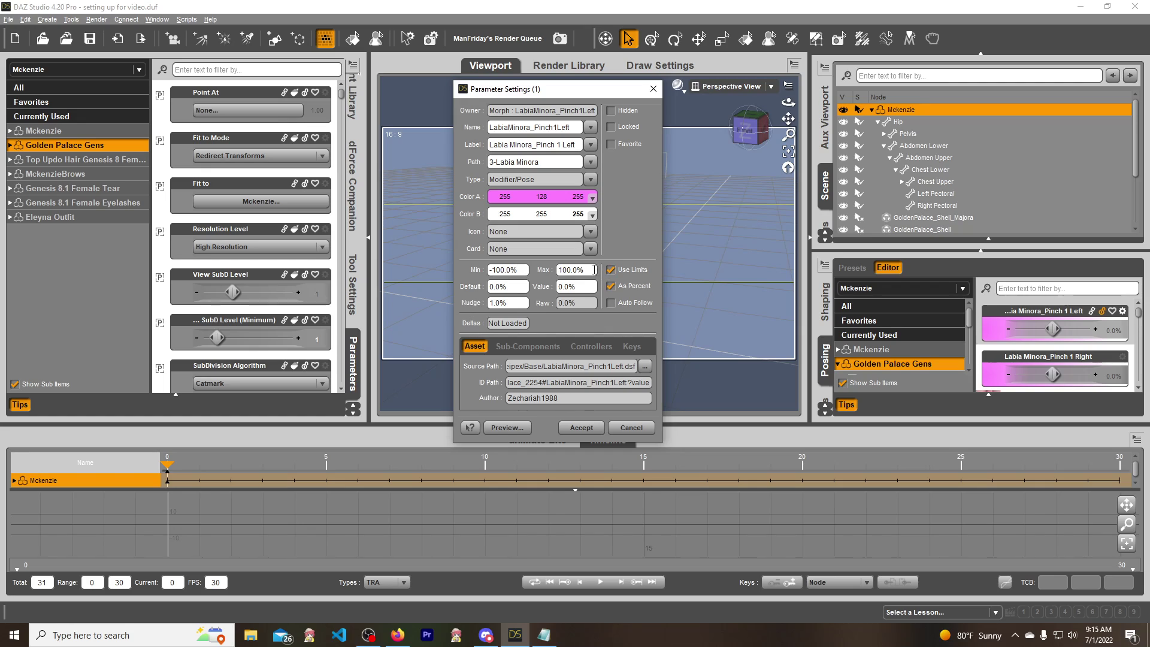
left_click(514, 290)
left_click(631, 426)
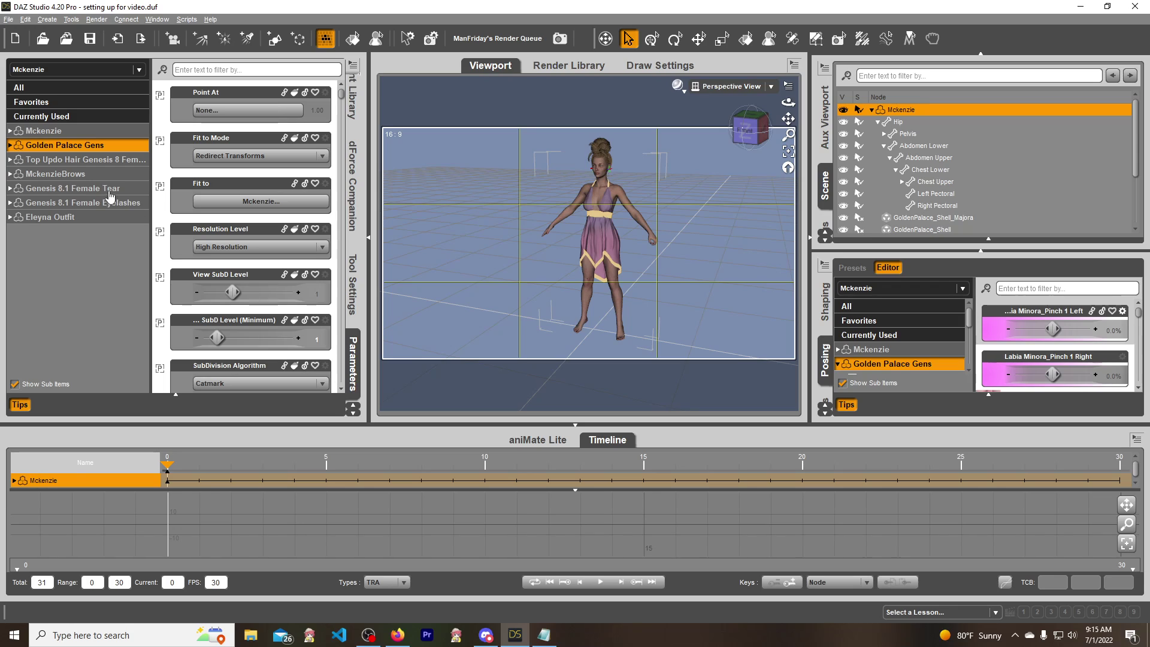
Start a new property on Mckenzie named LabiaMinora_Pinch1Left from the copied morph name
left_click(46, 132)
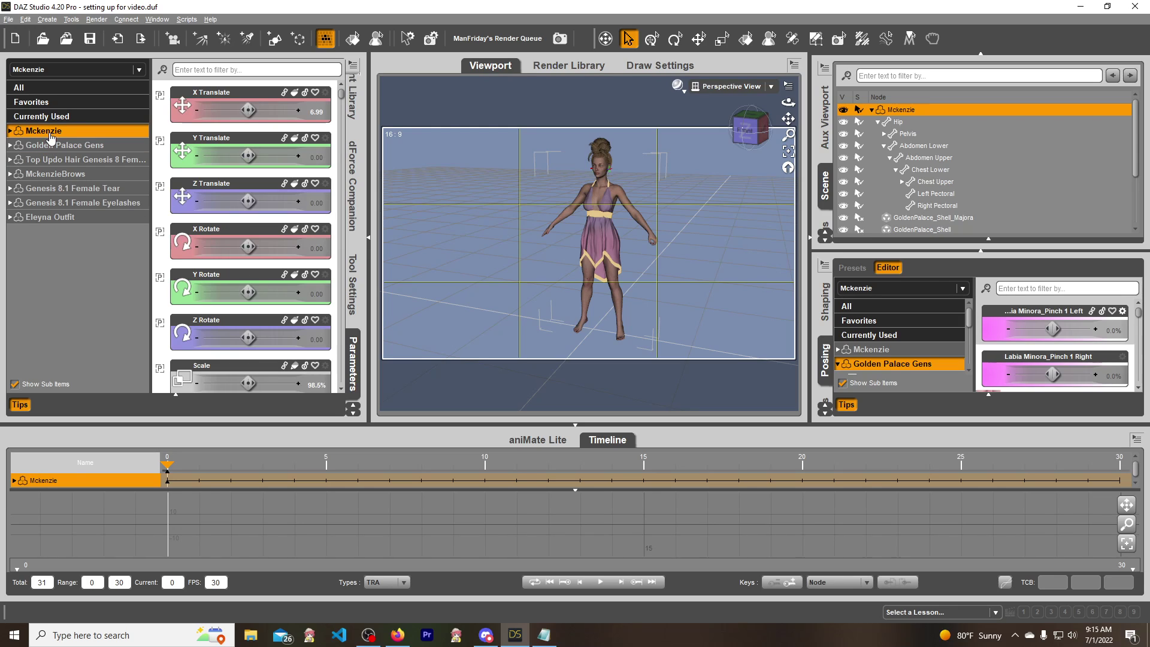
right_click(53, 133)
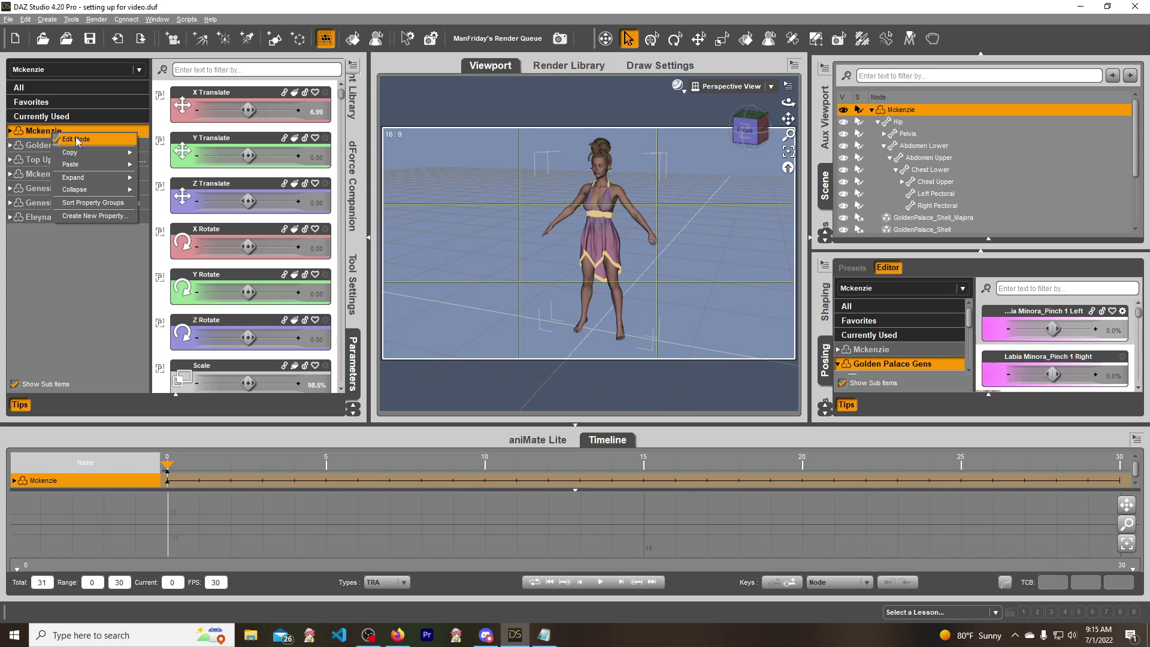
left_click(91, 216)
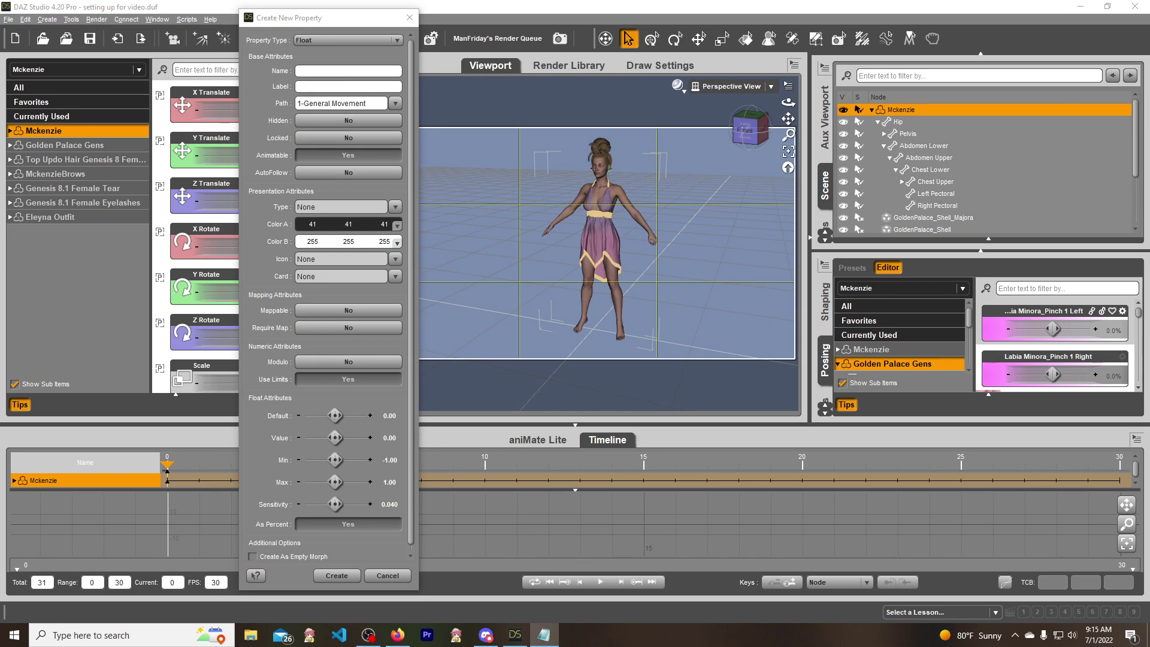
key("alt+Tab")
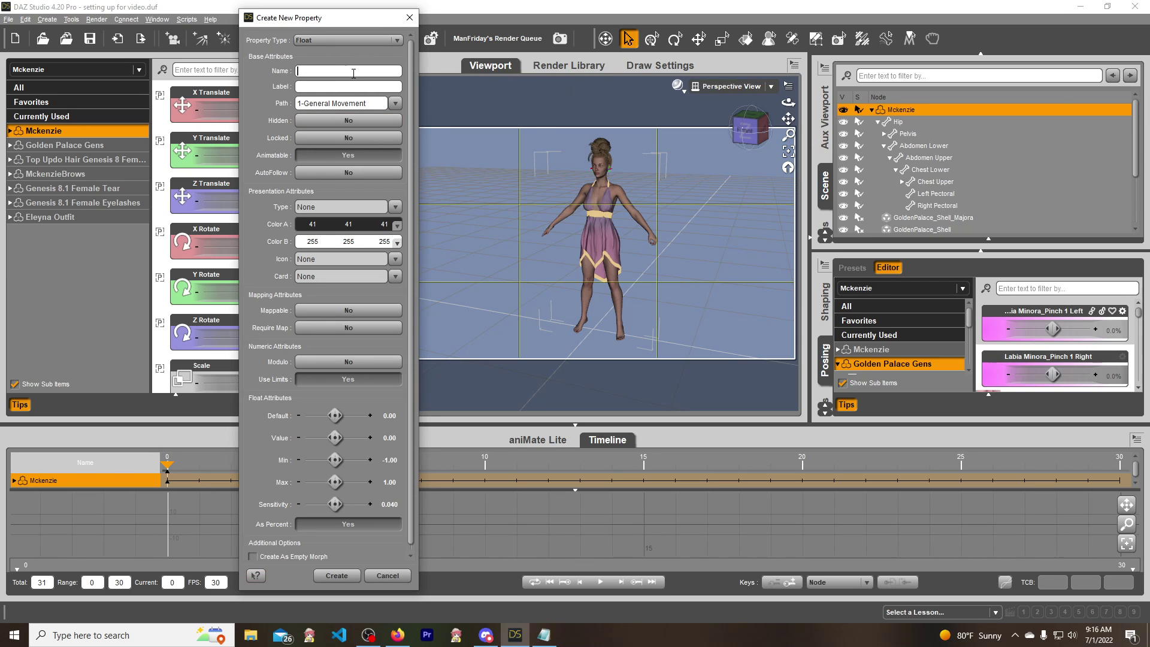
type("LabiaMinora_Pinch1Left")
key("Tab")
type("LabiaMinora_Pinch1Left")
key("alt+Tab")
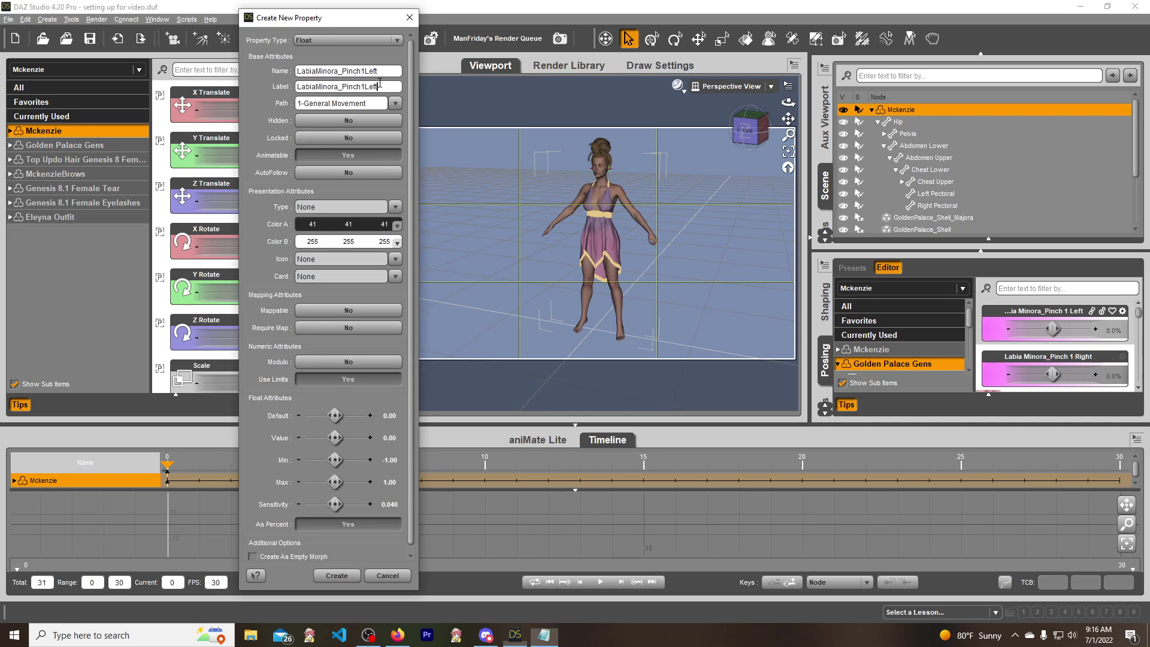
Label it Labia Minora_Pinch 1 Left, with path 3-Labia Minora and type Modifier/Pose
key("alt+Tab")
key("ctrl+a")
type("Labia Minora_Pinch 1 Left")
key("alt+Tab")
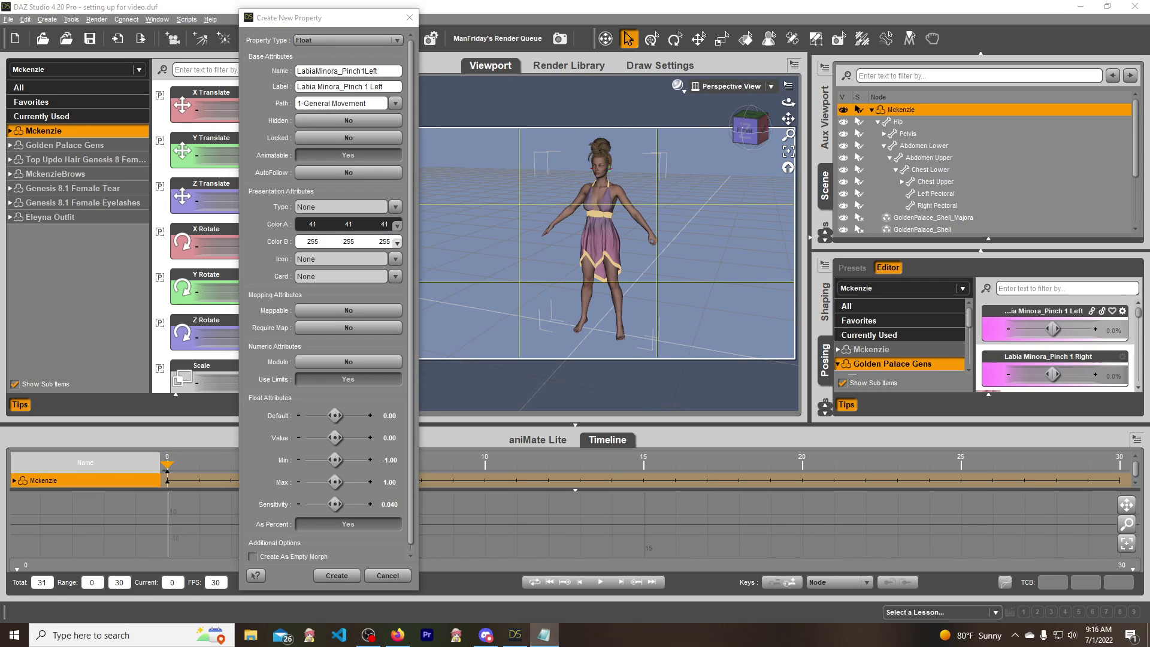
key("alt+Tab")
key("Tab")
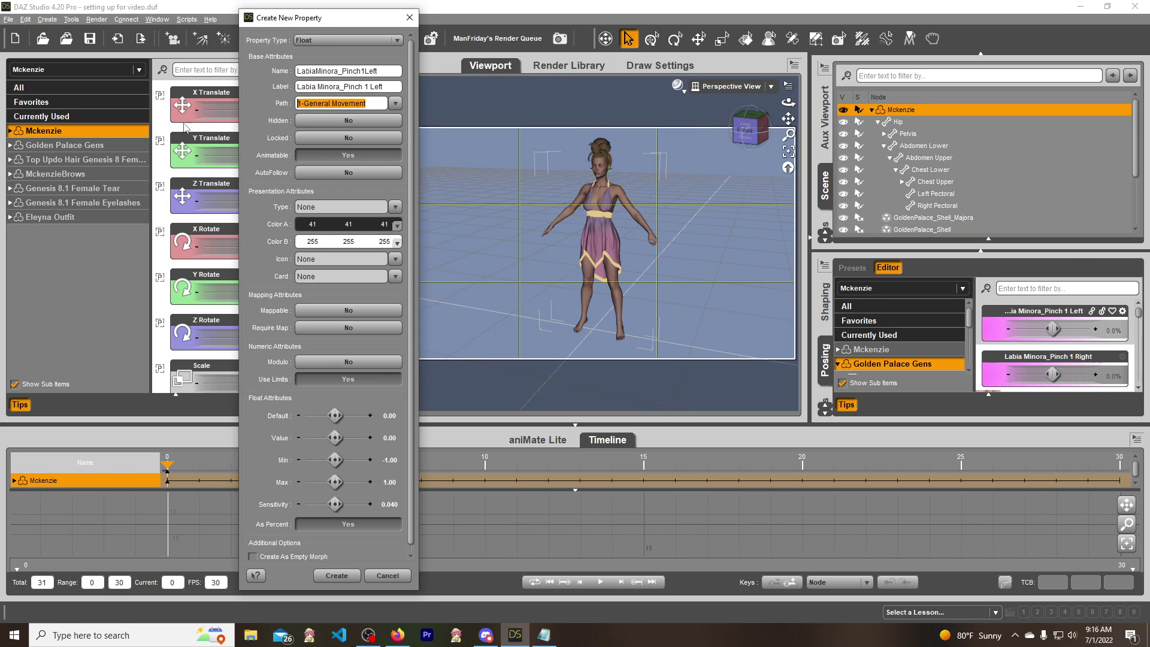
key("ctrl+v")
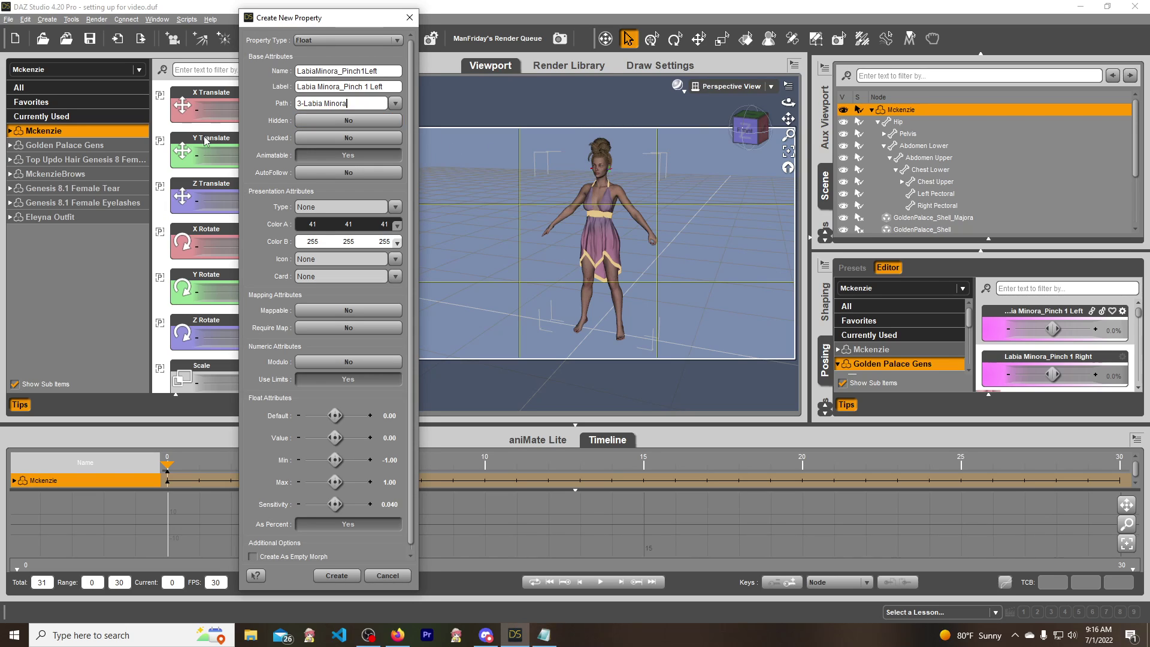
left_click(395, 207)
left_click(438, 279)
Set the property's Color A to hot pink 255, 0, 128
left_click(328, 227)
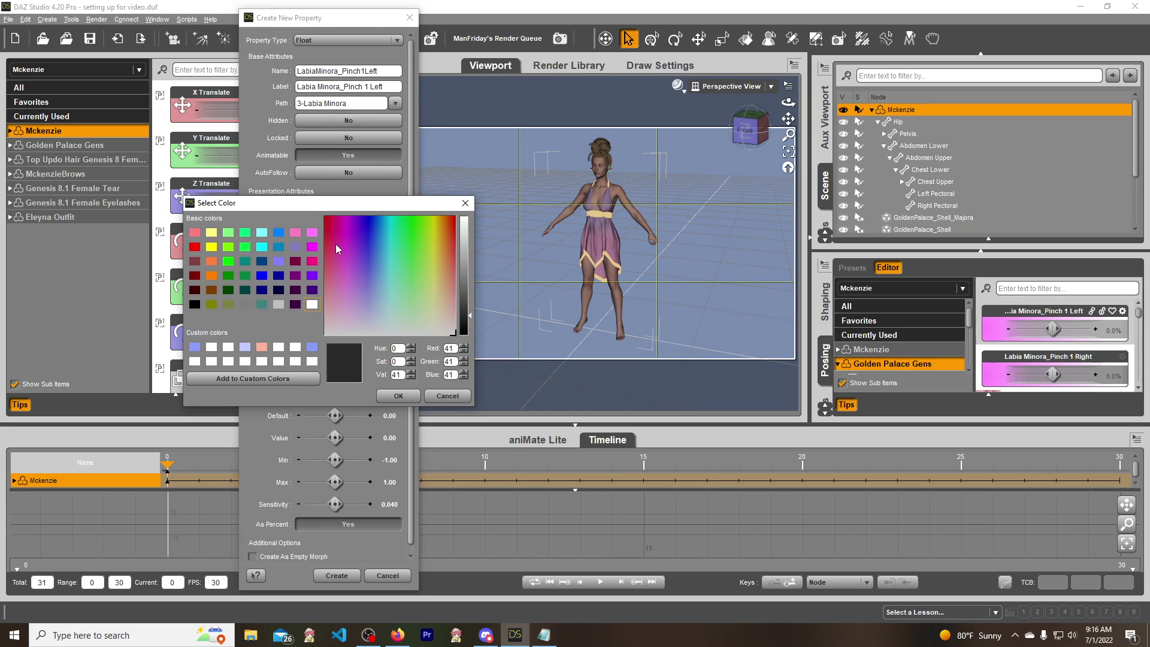
left_click(312, 262)
left_click(313, 247)
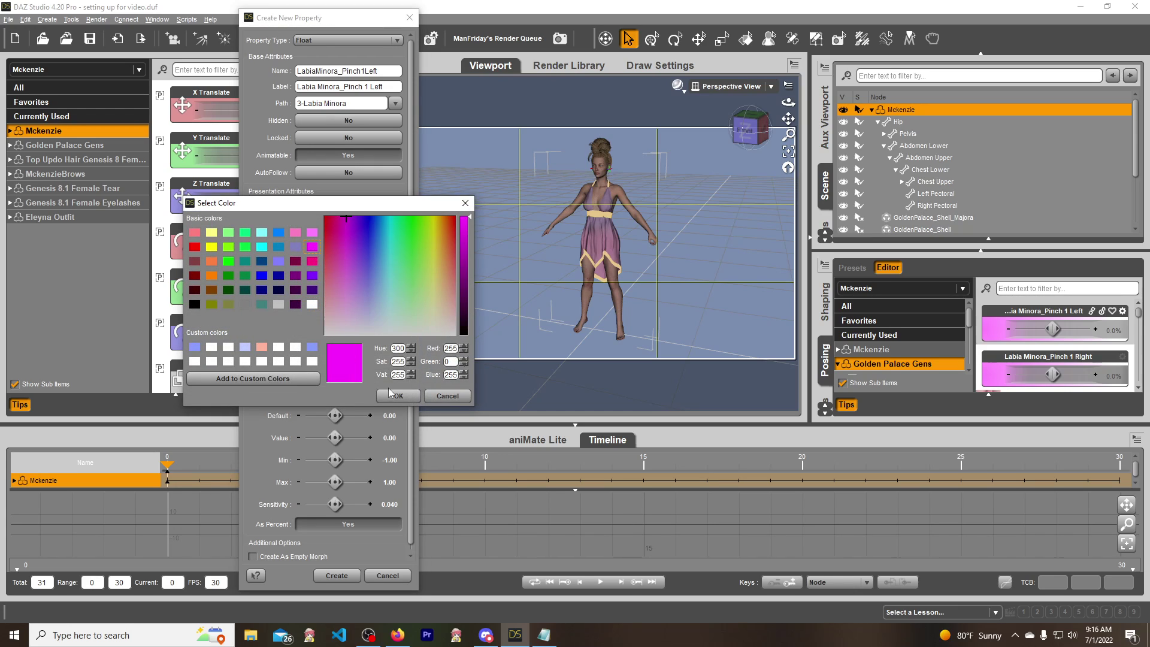
left_click(396, 395)
Set Color B to the same hot pink and sensitivity to .01
left_click(340, 241)
left_click(312, 262)
left_click(397, 395)
left_click(339, 242)
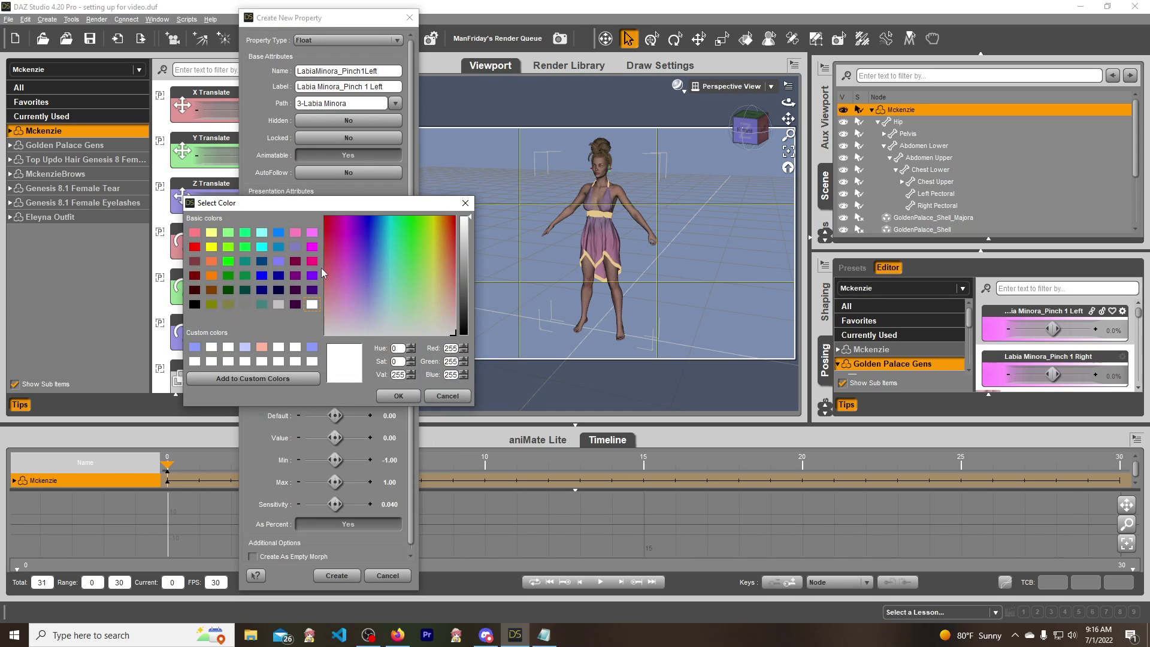
left_click(399, 396)
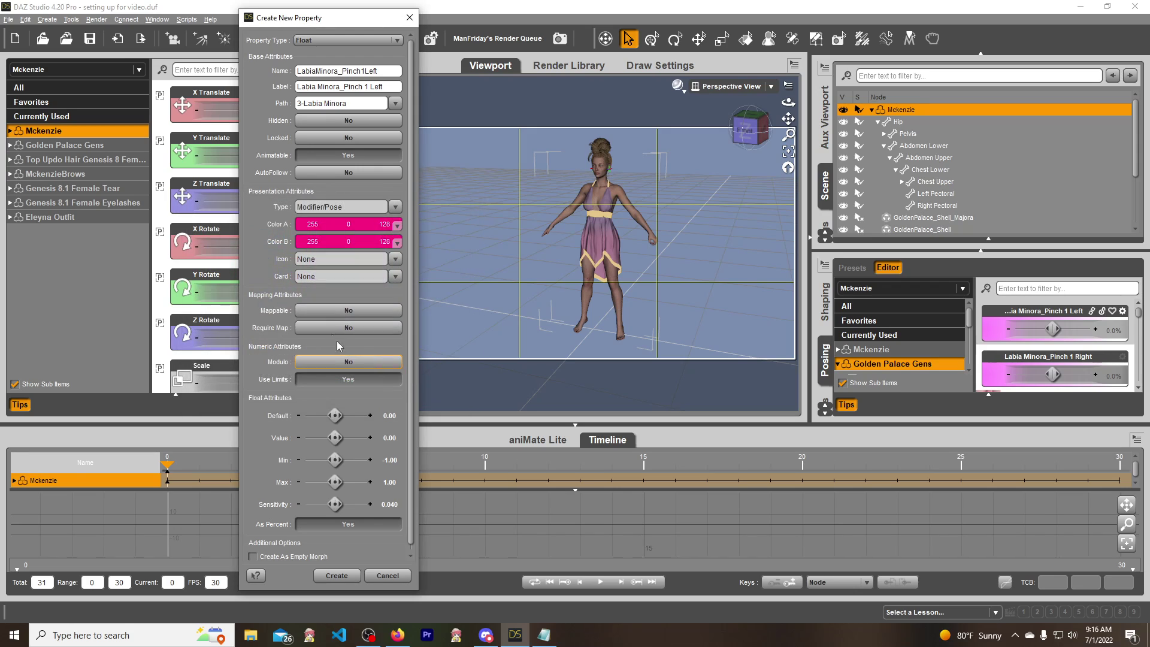
left_click(394, 505)
type(".01")
Create the property, then test the Pinch 1 Left slider under 3-Labia Minora and reset it to 0
left_click(339, 576)
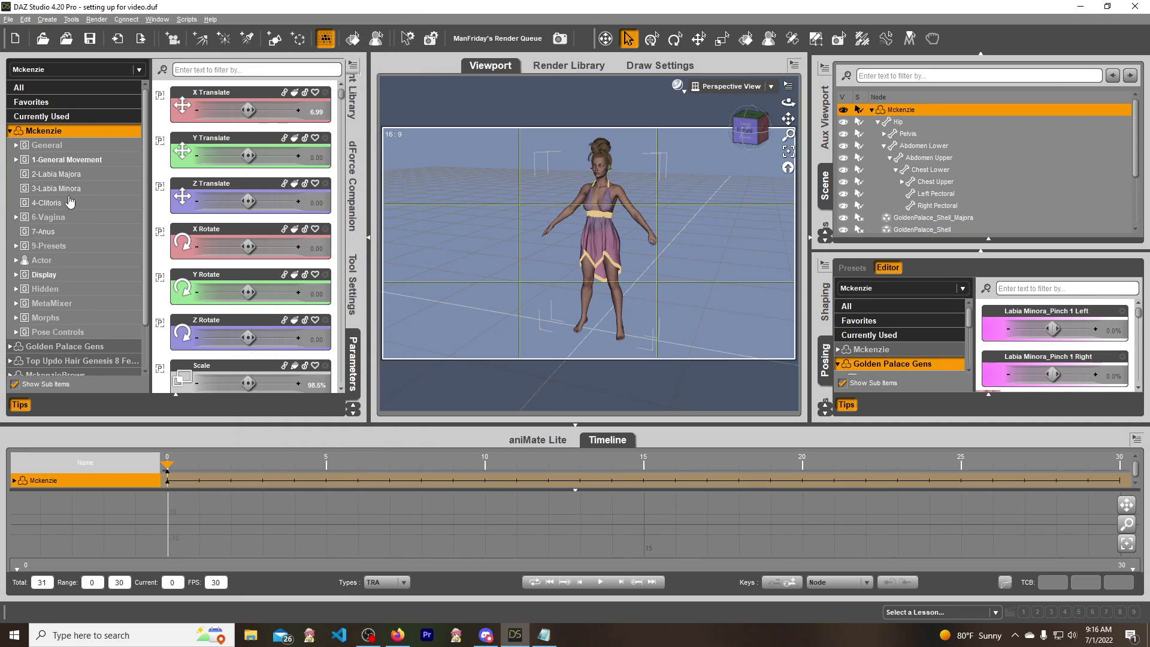
left_click(71, 189)
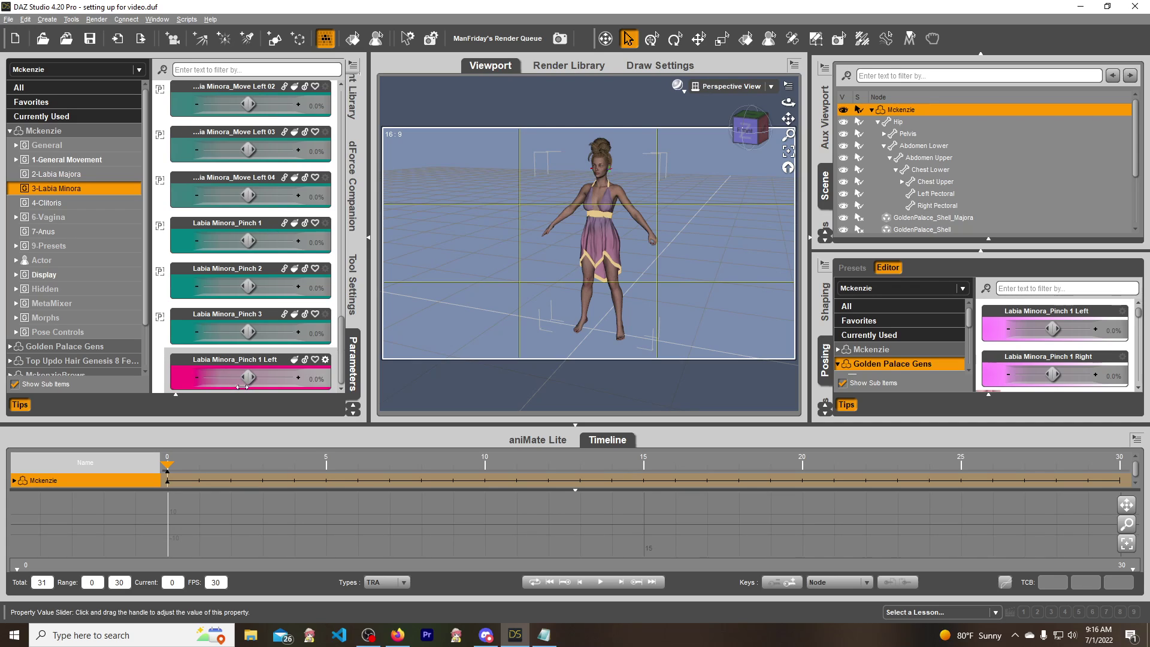
left_click_drag(249, 378, 204, 378)
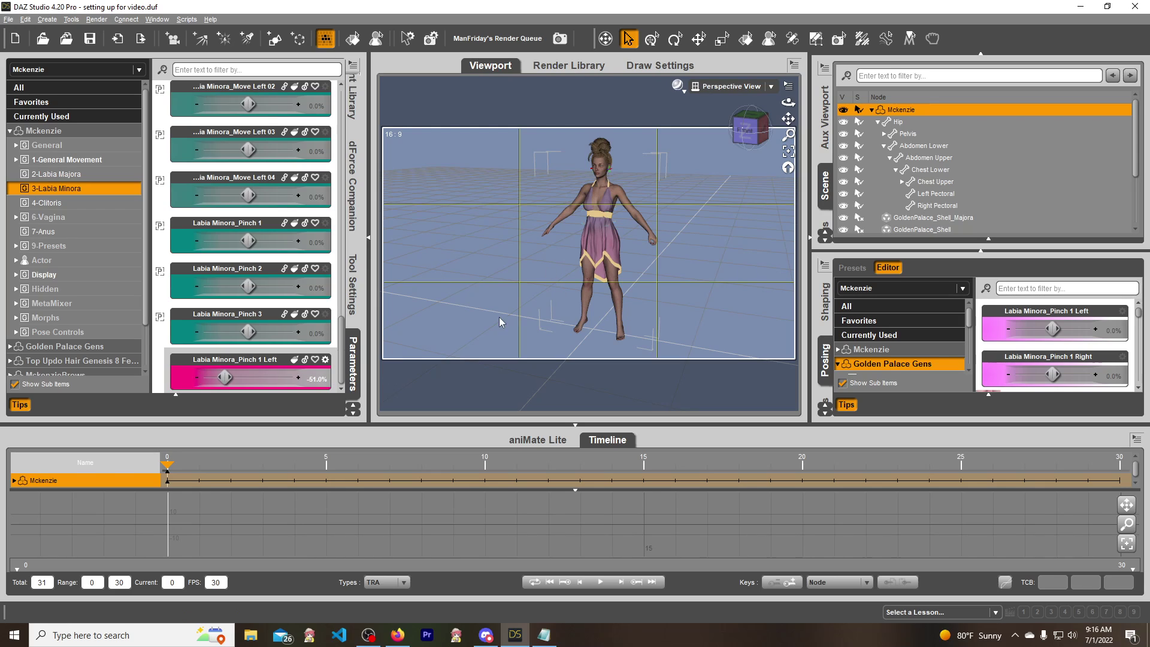
left_click(318, 384)
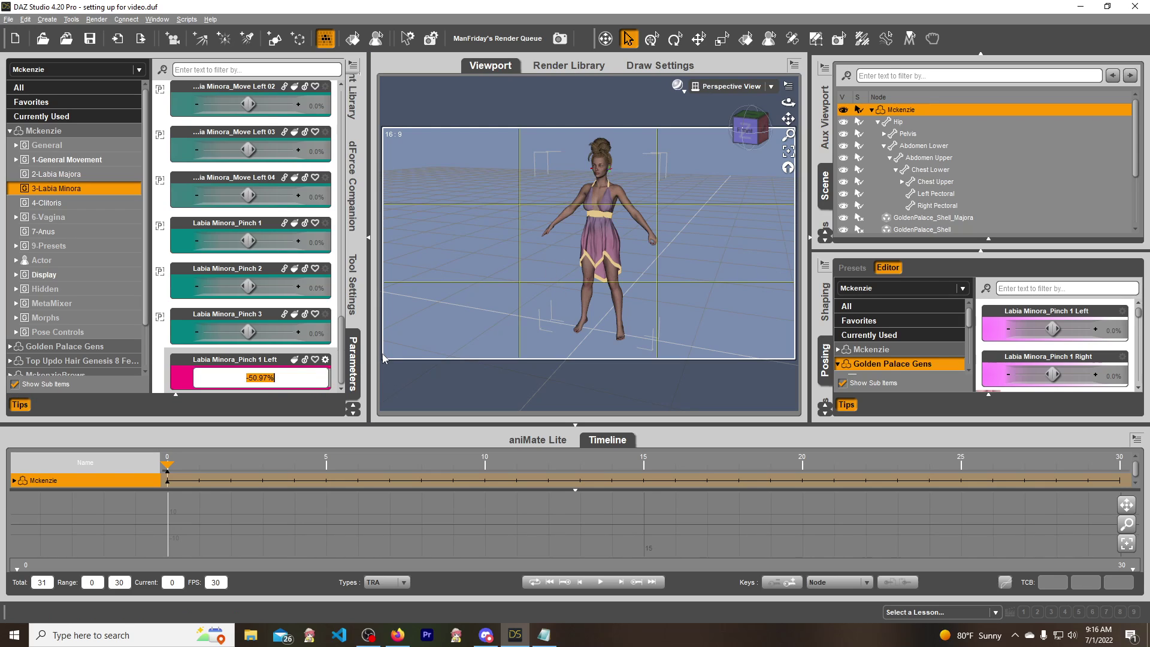
type("0")
key("Return")
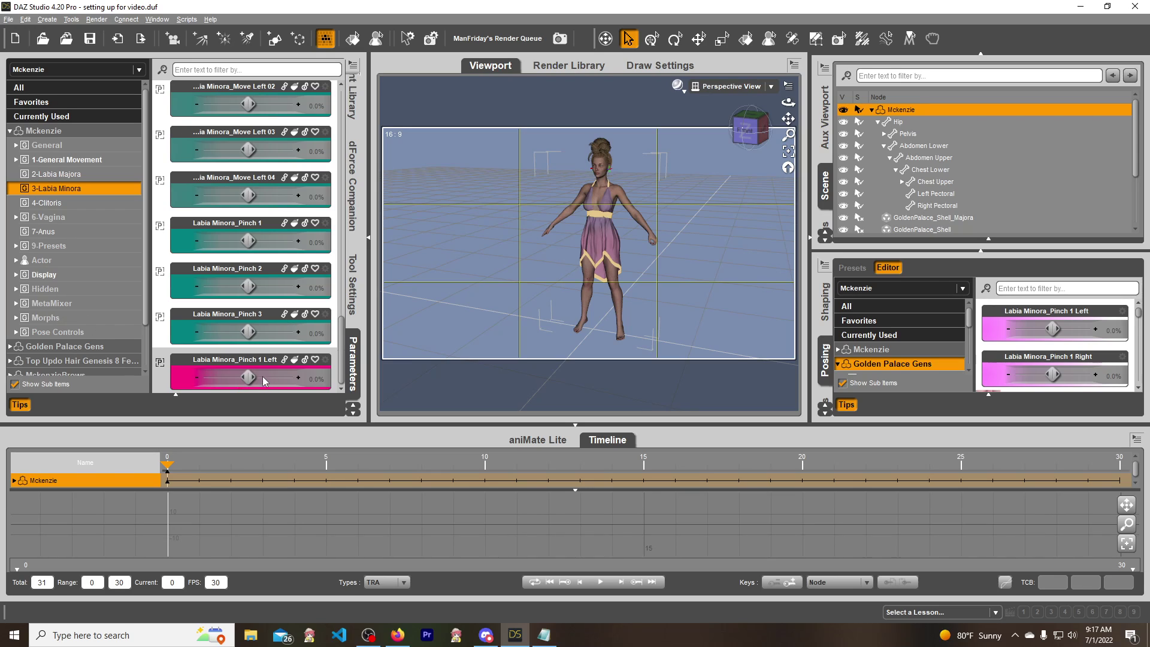
Enable Auto Follow in Golden Palace Gens' Labia Minora_Pinch 1 Left parameter settings
left_click(1122, 311)
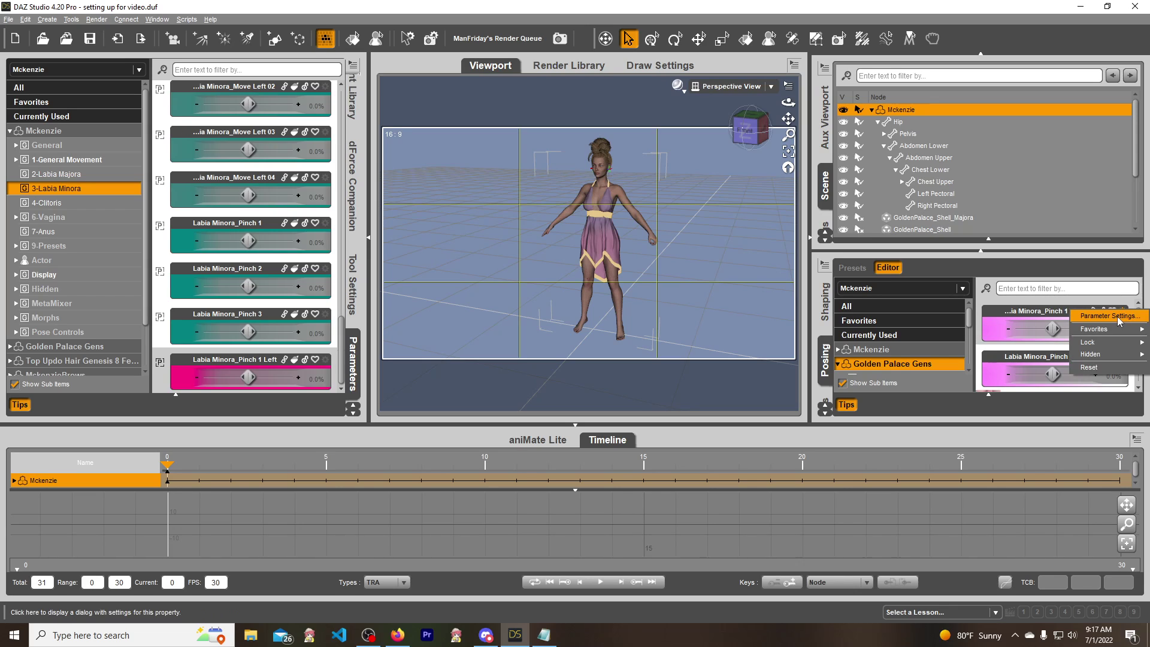
left_click(1118, 319)
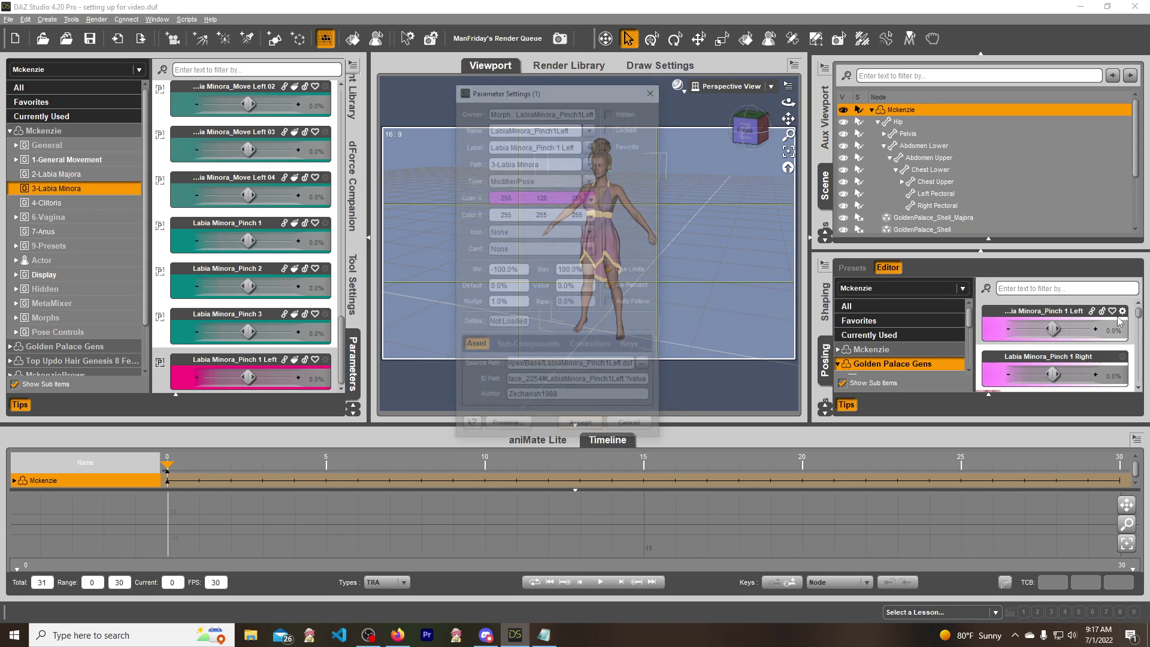
left_click(612, 304)
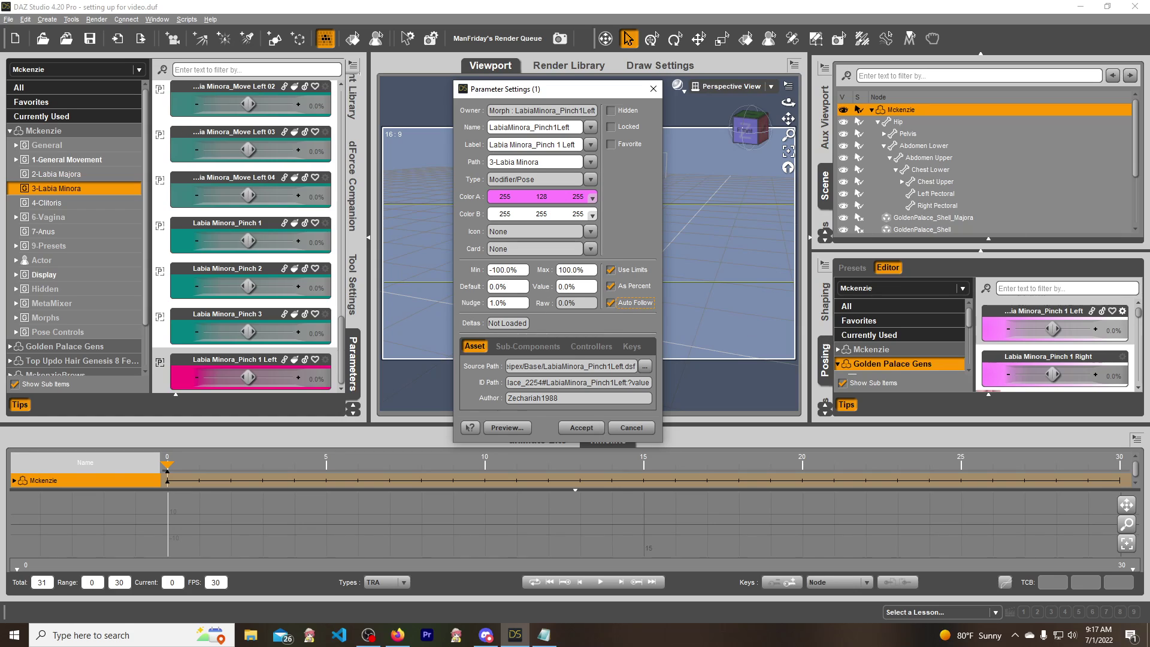
left_click(575, 428)
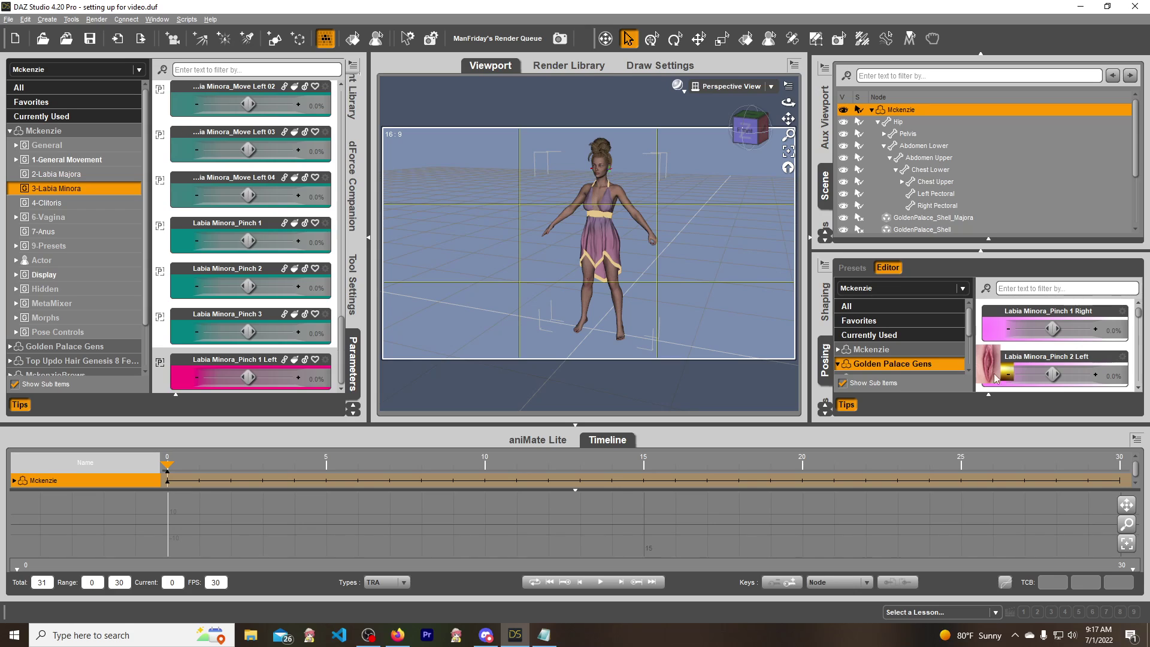
Collapse the right-hand panels, select Mckenzie and send it to Daz to Unreal
left_click(827, 370)
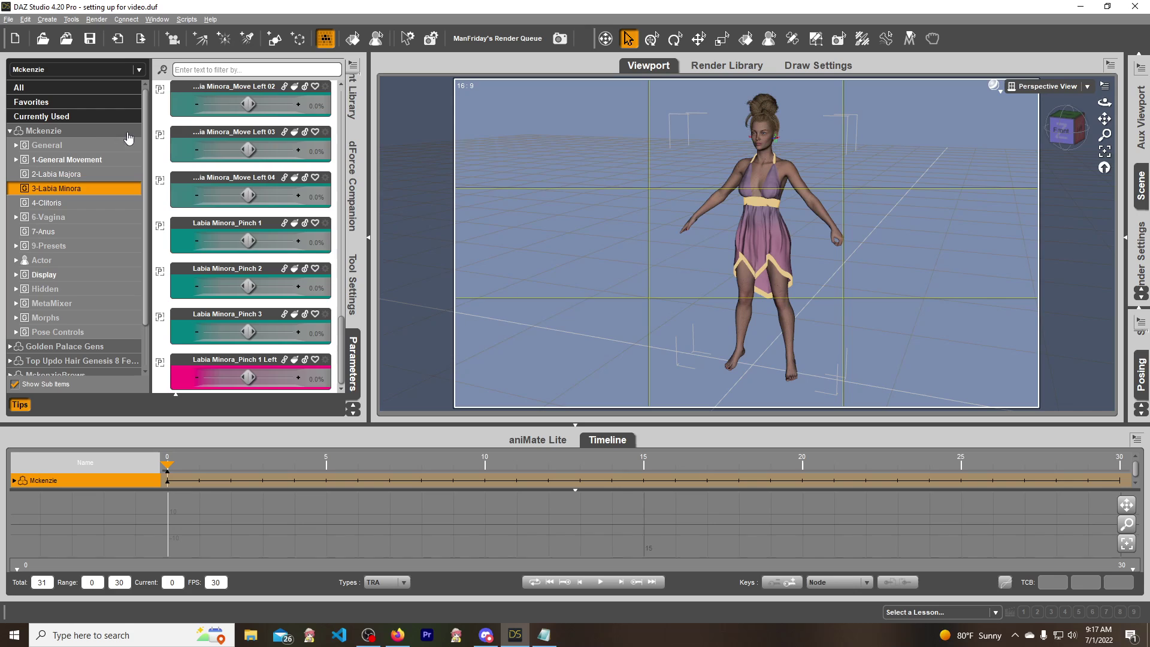
left_click(47, 132)
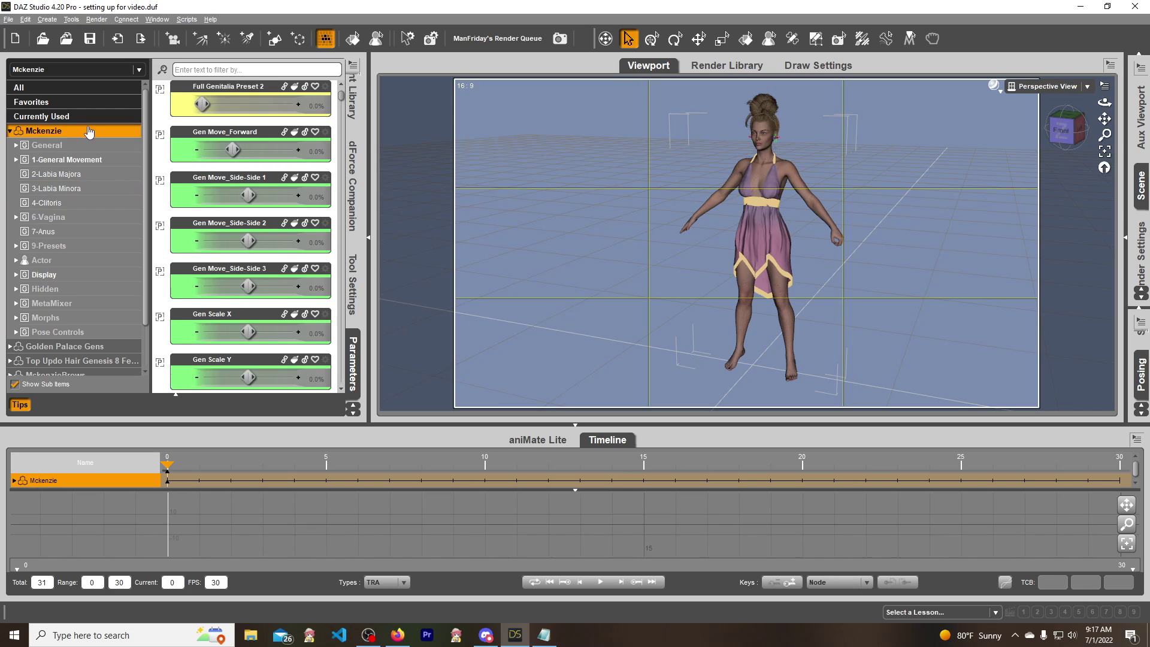
left_click(9, 23)
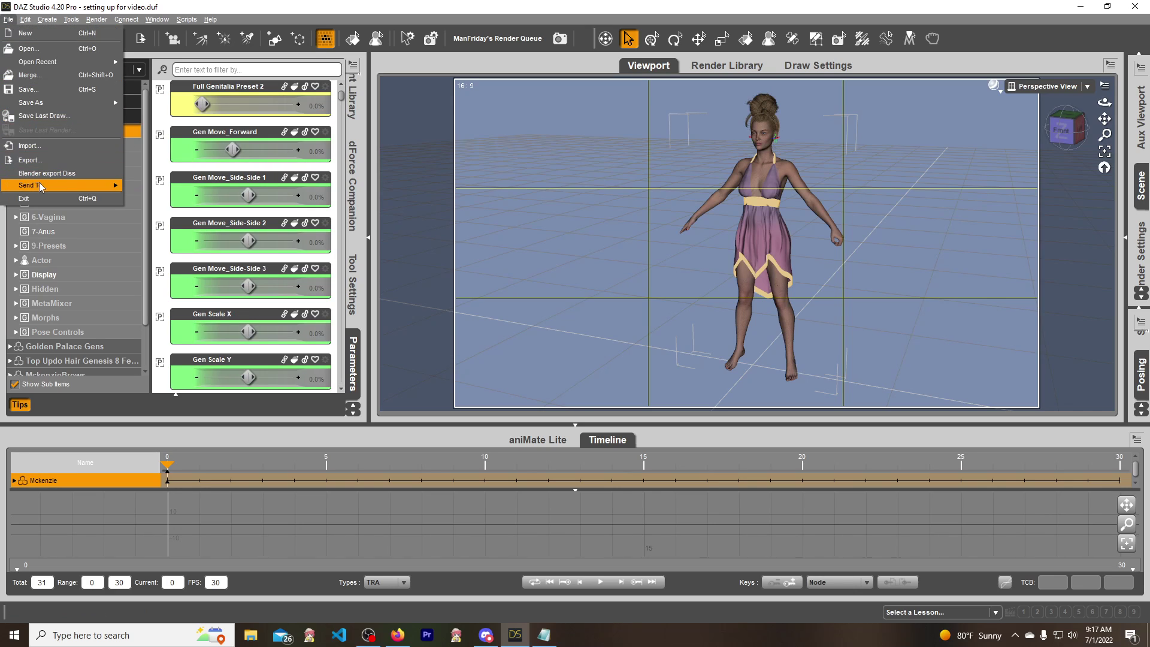
mouse_move(40, 187)
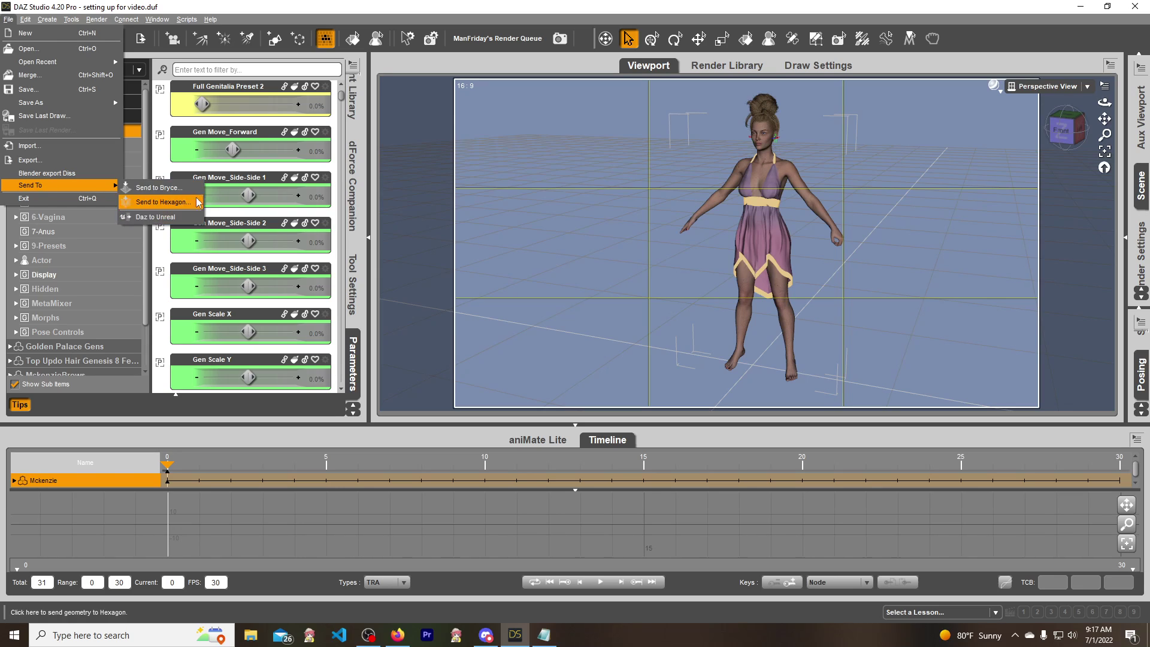
left_click(654, 6)
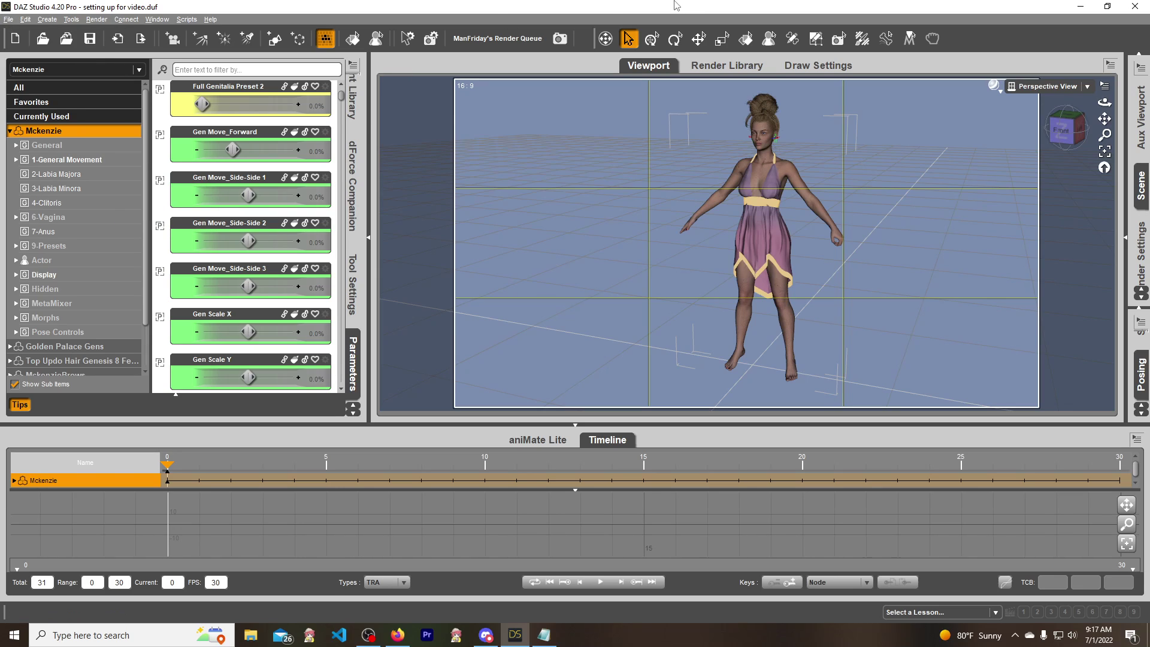